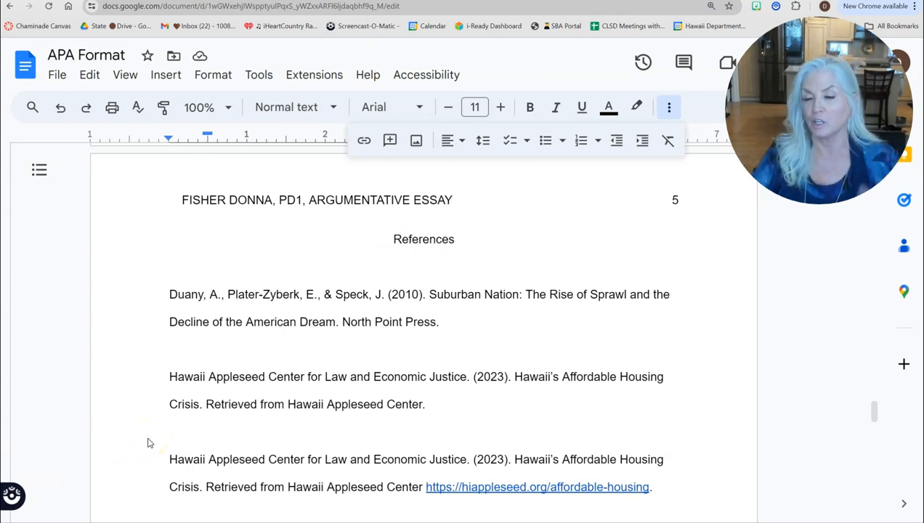
Step: Adjust the reference list's paragraph spacing so there is no space before or after entries
drag(383, 242, 250, 192)
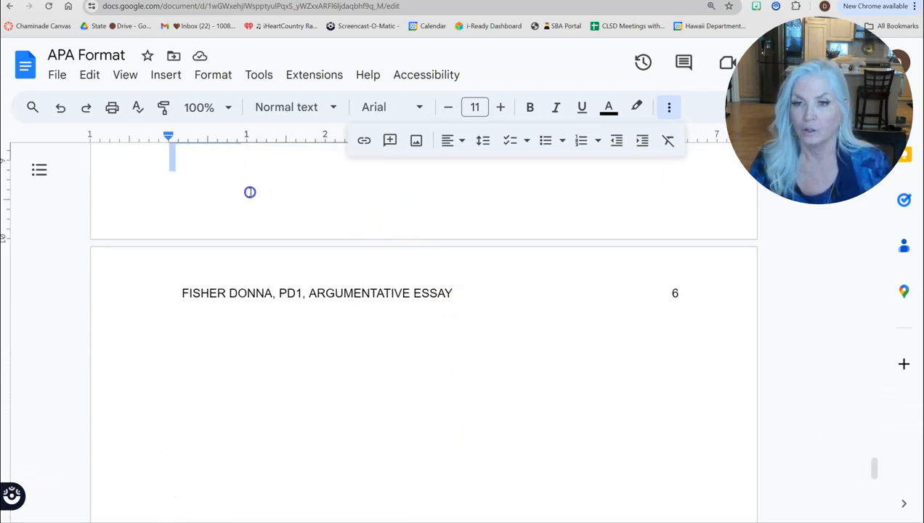
click(485, 141)
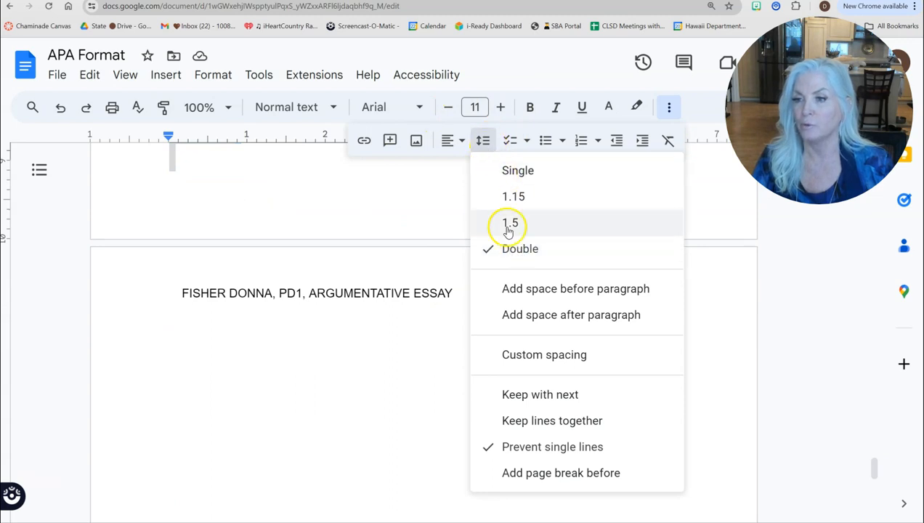
click(516, 289)
click(483, 141)
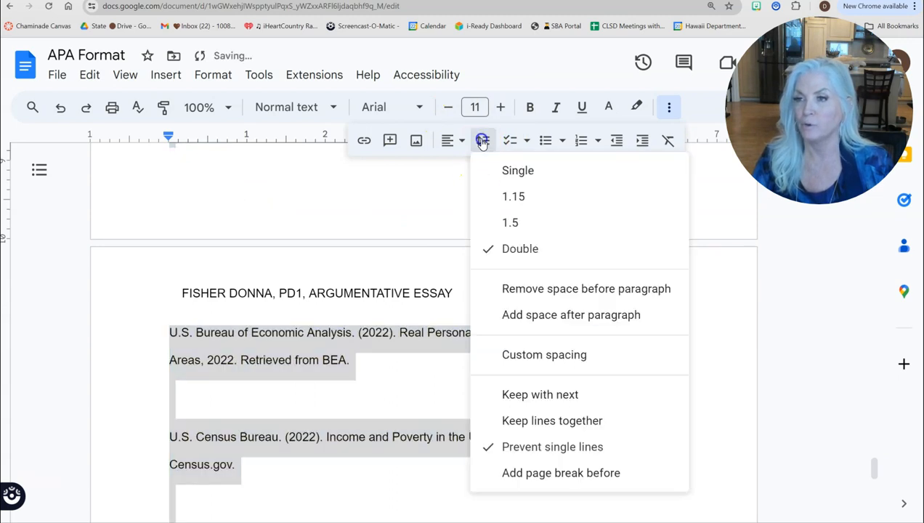
click(532, 312)
click(483, 141)
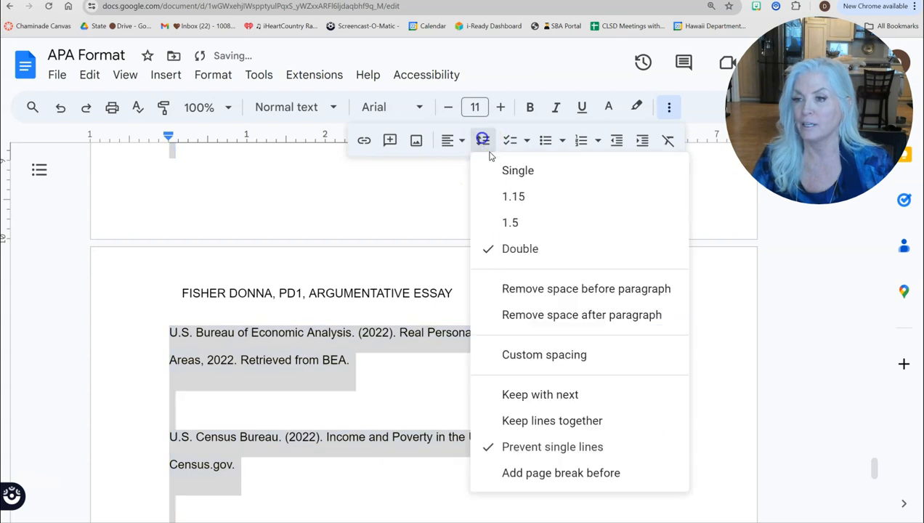
click(533, 288)
click(483, 141)
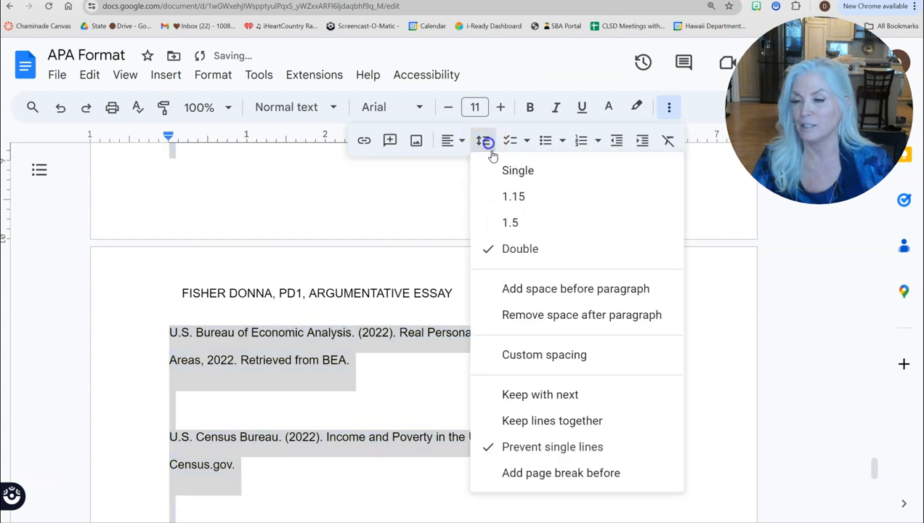
click(538, 316)
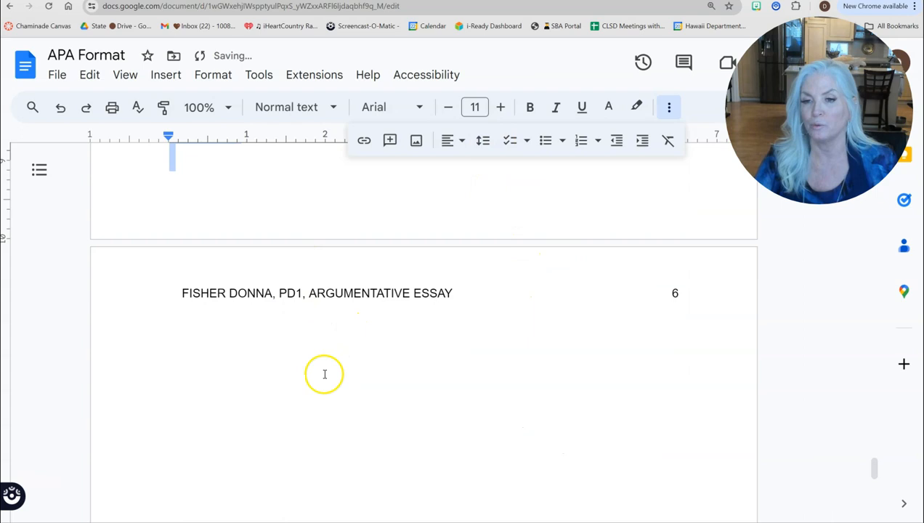
Step: Delete the blank lines after Duany, before the second Appleseed entry, and before Hawaii Housing Finance
scroll(324, 372, up, 8)
scroll(325, 373, up, 6)
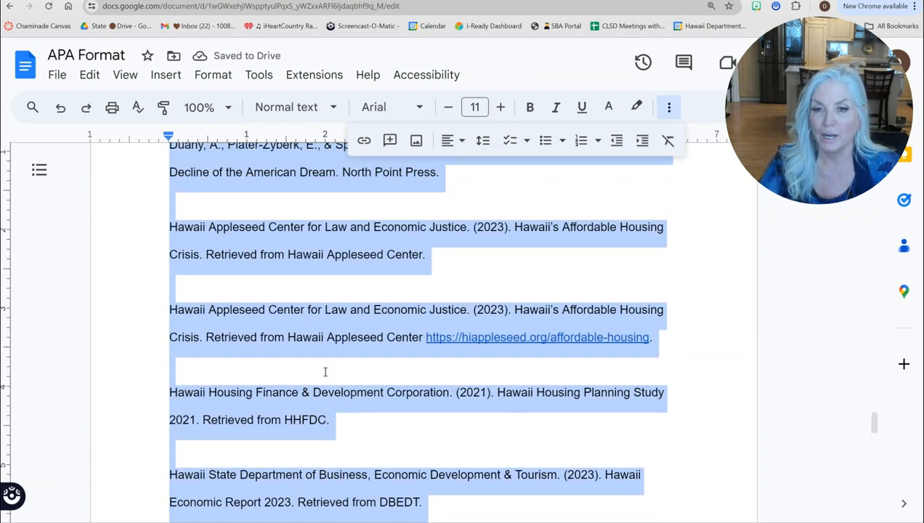
click(172, 340)
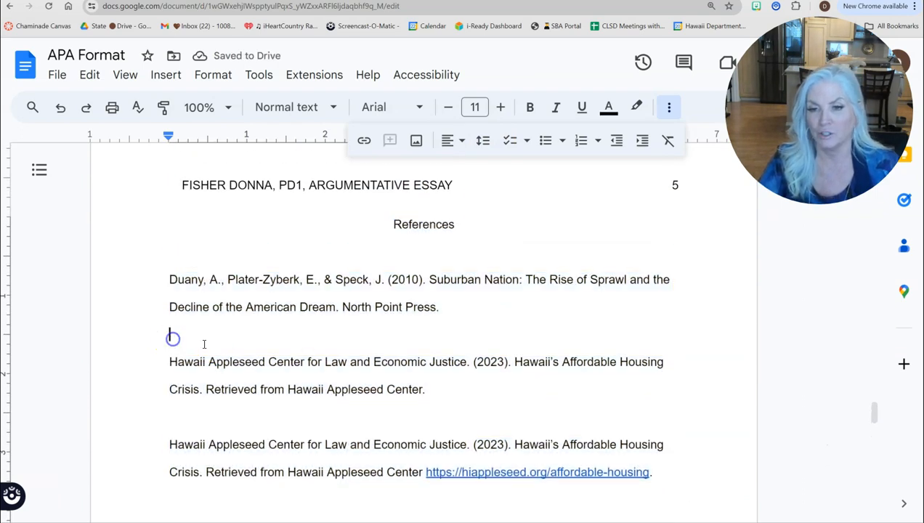
key(Delete)
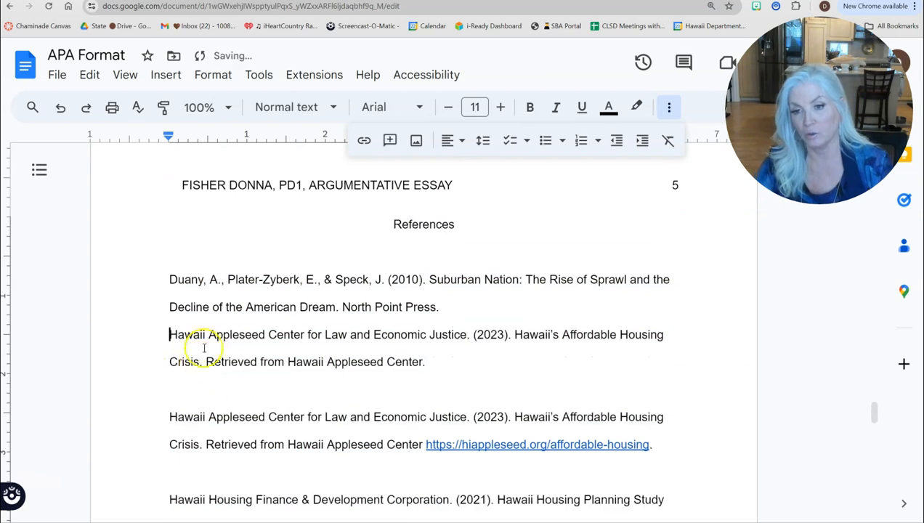
click(180, 383)
key(Delete)
click(182, 446)
key(Delete)
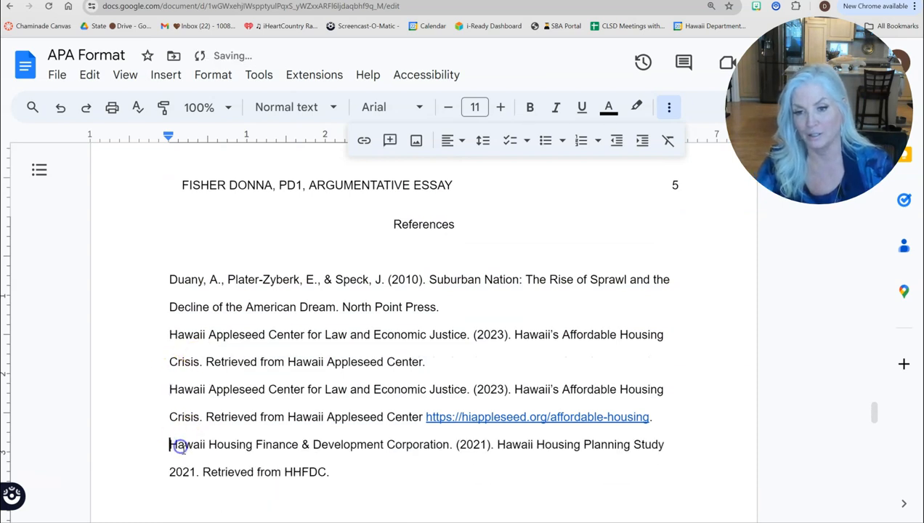
Step: Delete the blank lines before the Hawaii State, Phang, U.S. Bureau and U.S. Census Bureau entries
scroll(188, 468, down, 3)
click(179, 388)
key(Delete)
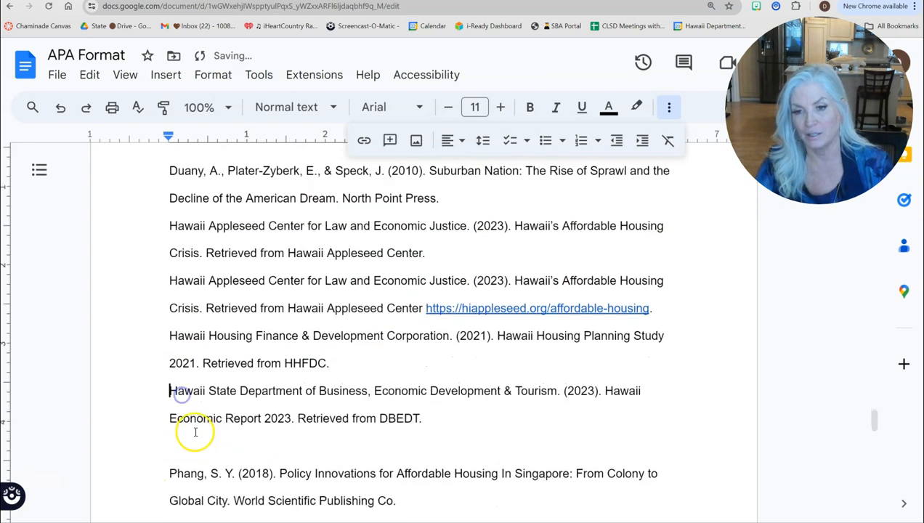
click(185, 445)
key(Delete)
scroll(188, 456, down, 3)
click(180, 392)
key(Delete)
click(183, 449)
key(Delete)
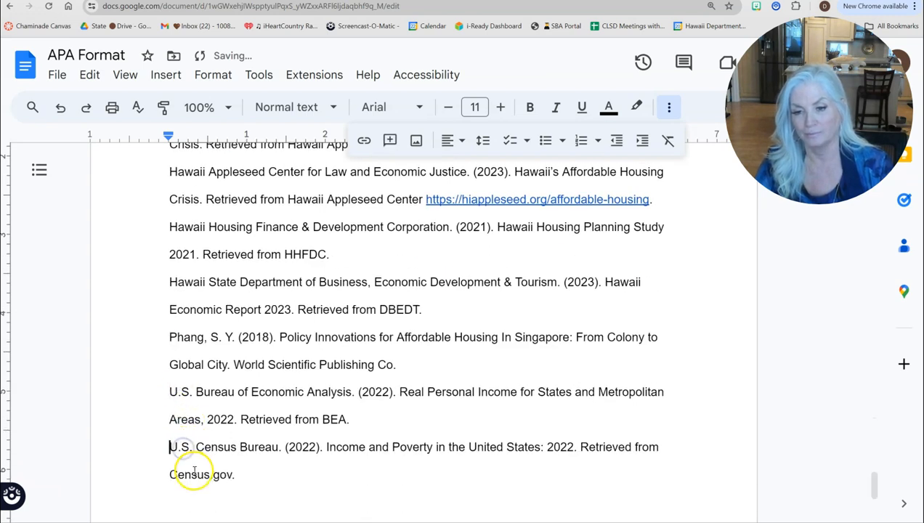
Step: Remove the blank line under the References heading and select the word References
scroll(191, 465, down, 3)
scroll(223, 449, up, 2)
scroll(218, 450, up, 5)
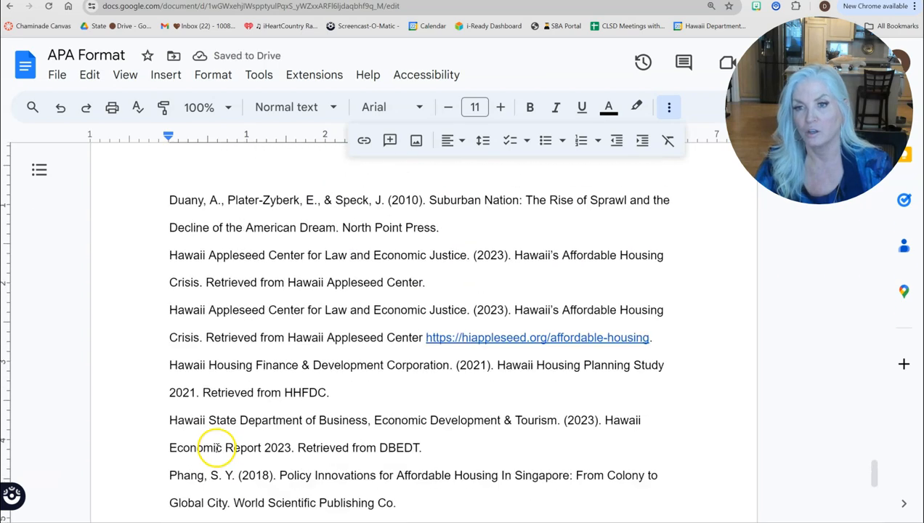
double_click(300, 370)
key(Delete)
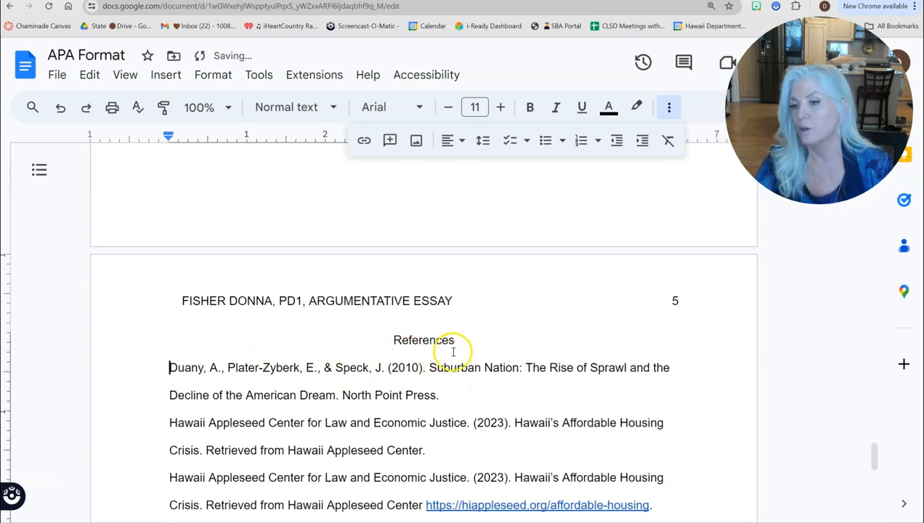
drag(408, 340, 449, 339)
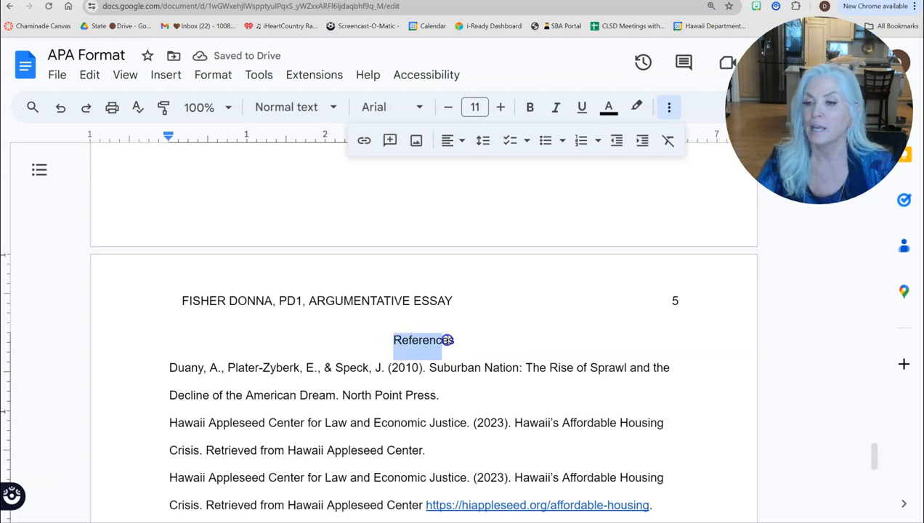
Step: Apply the Heading 1 style to References, then select all the reference entries
click(339, 110)
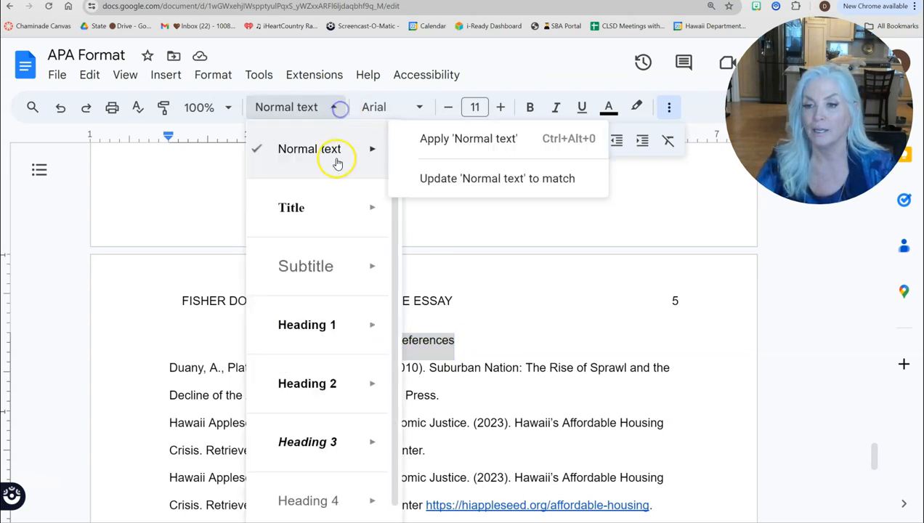
mouse_move(388, 323)
click(444, 318)
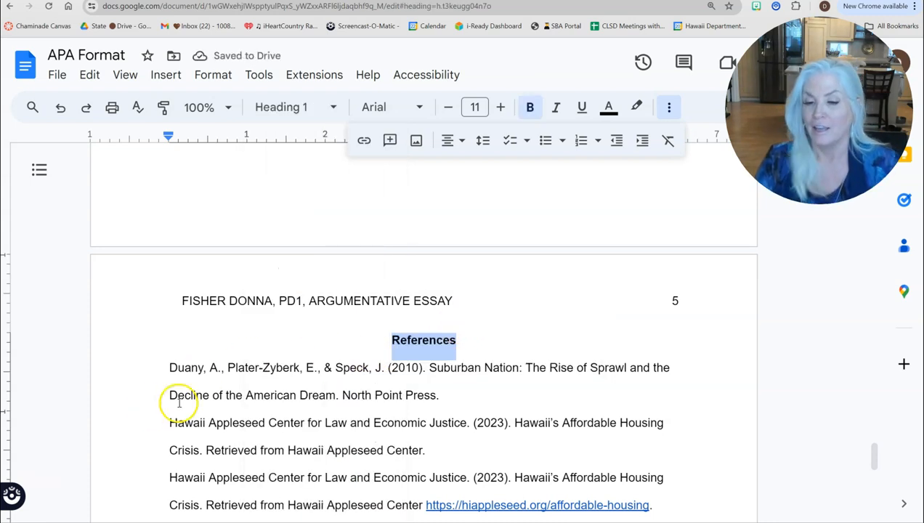
scroll(253, 399, down, 1)
scroll(256, 385, down, 3)
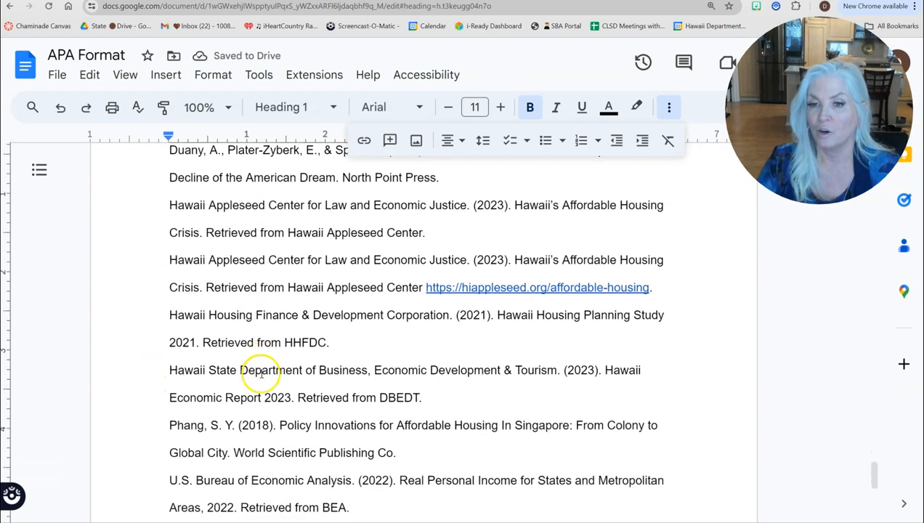
scroll(258, 378, up, 1)
drag(170, 206, 271, 410)
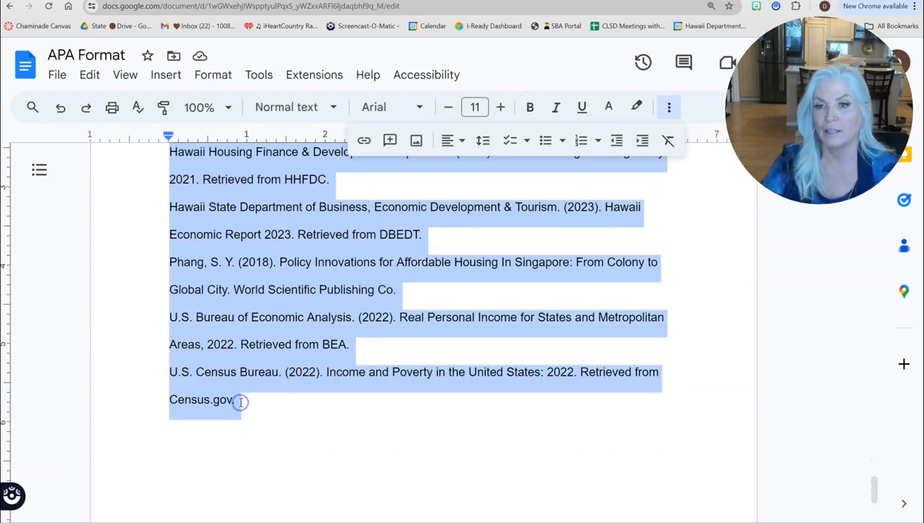
Step: Give the selected reference entries a 0.5-inch hanging indent through Indentation options
click(225, 77)
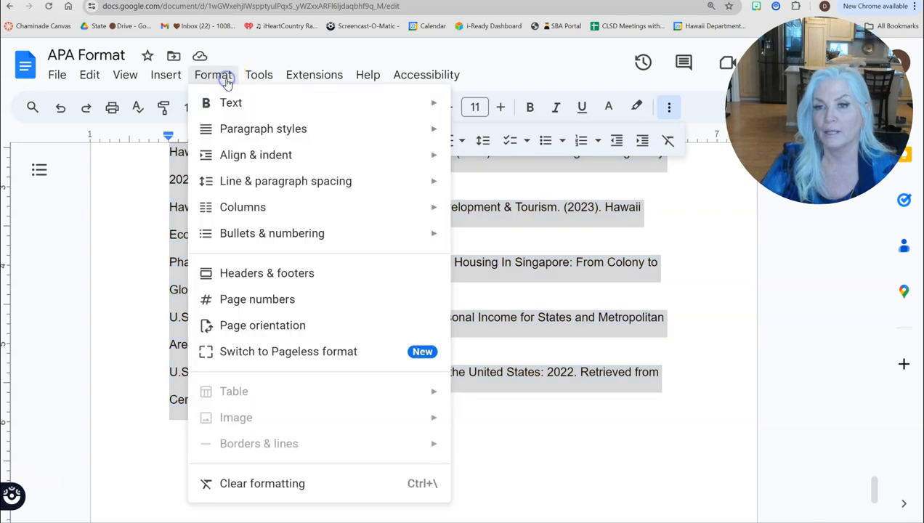
mouse_move(252, 163)
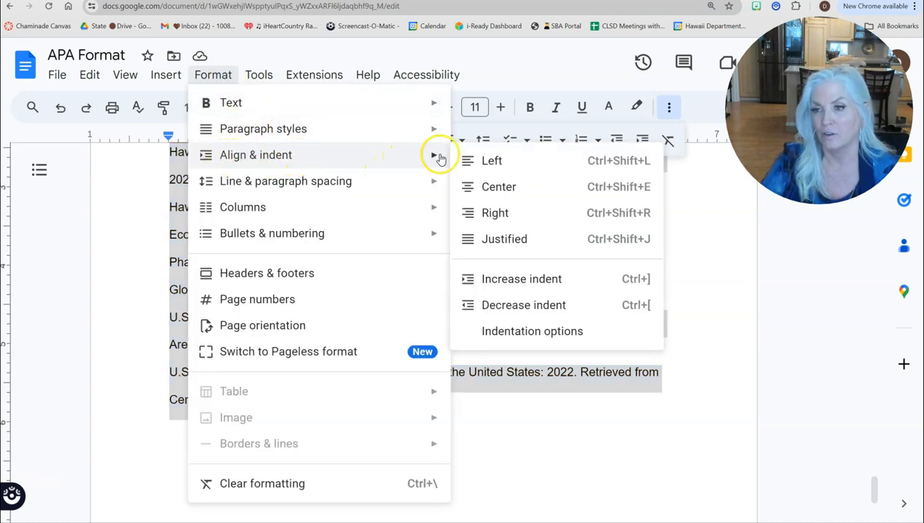
click(534, 333)
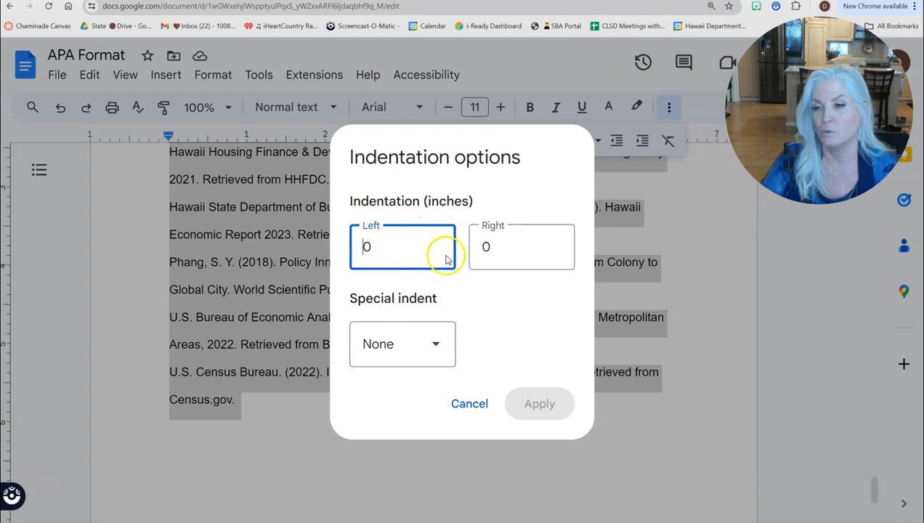
click(434, 343)
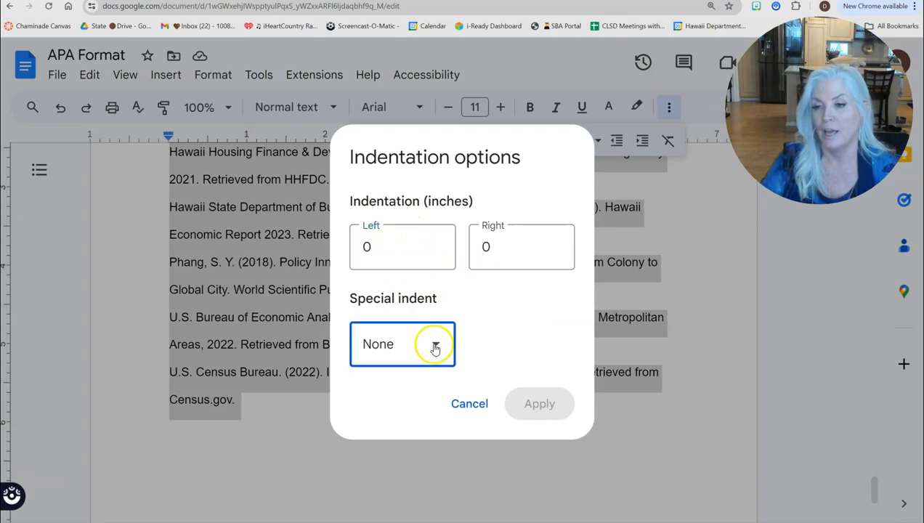
click(386, 473)
click(502, 349)
text(0)
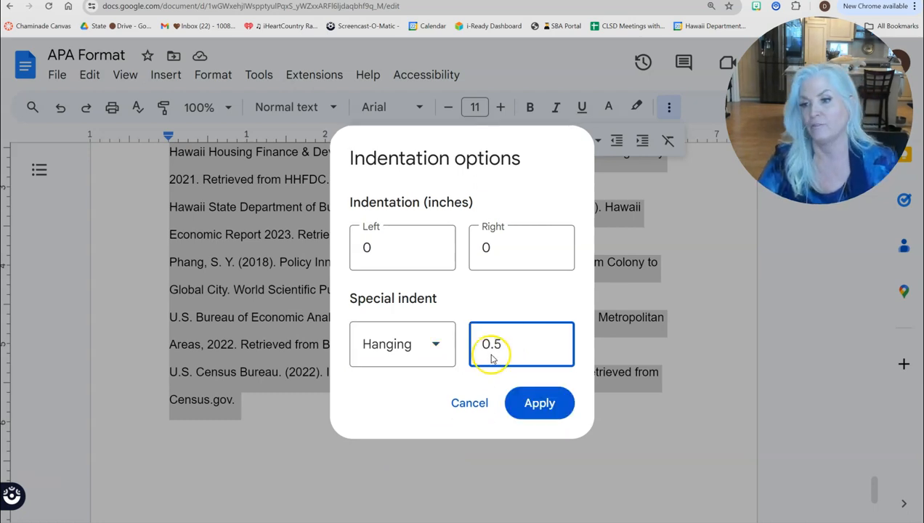
text(.5)
click(541, 403)
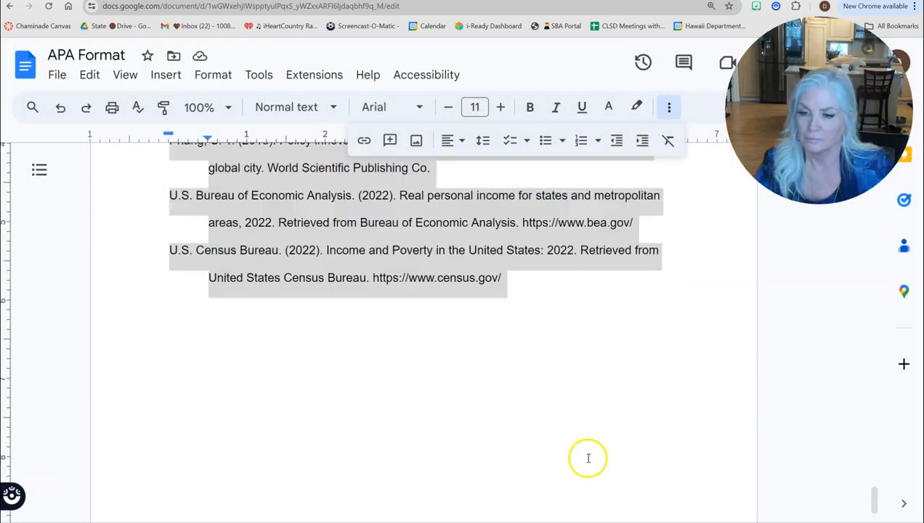
scroll(385, 433, up, 8)
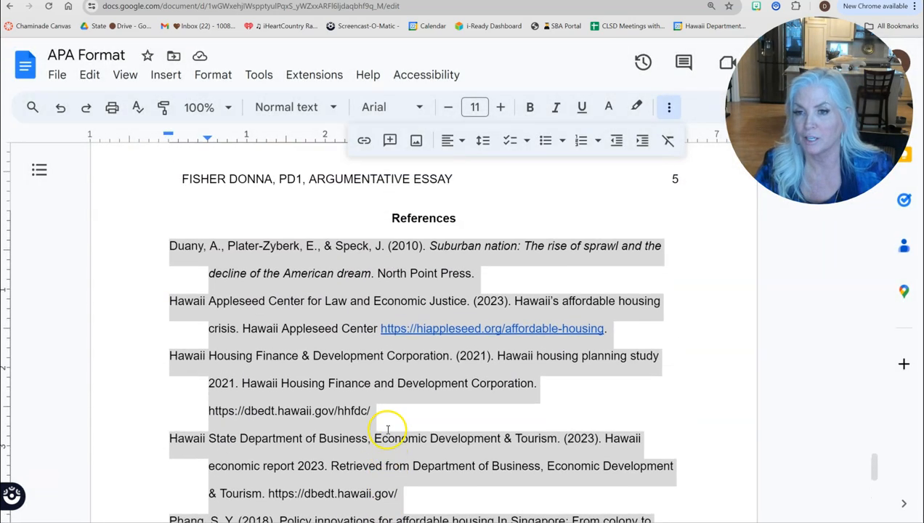
click(184, 256)
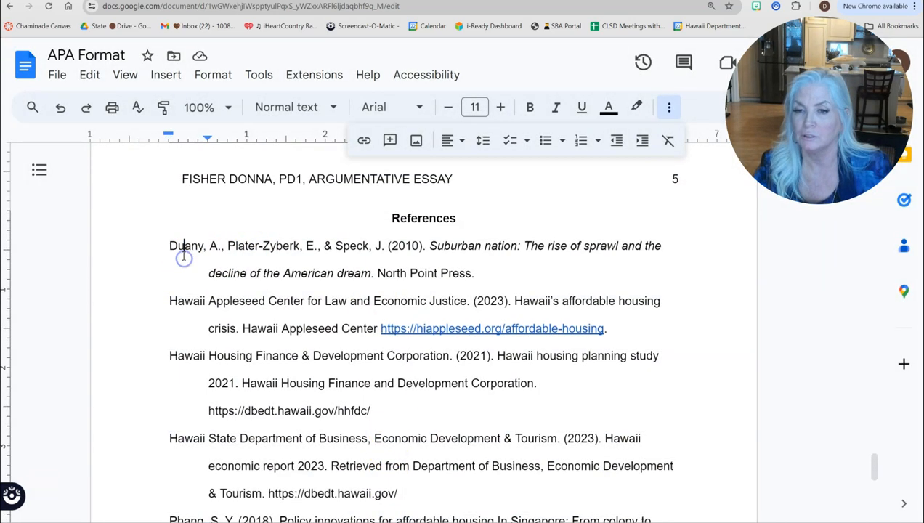
scroll(200, 416, down, 3)
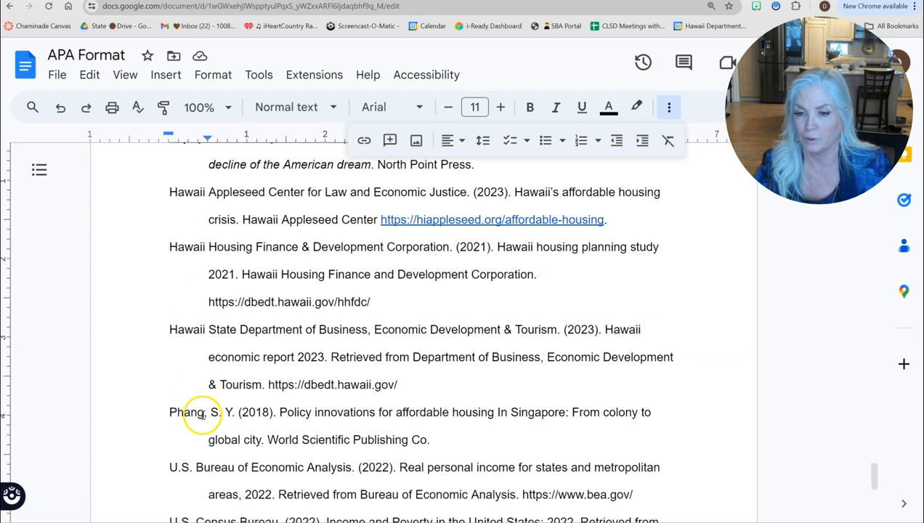
scroll(203, 414, down, 2)
scroll(203, 407, up, 5)
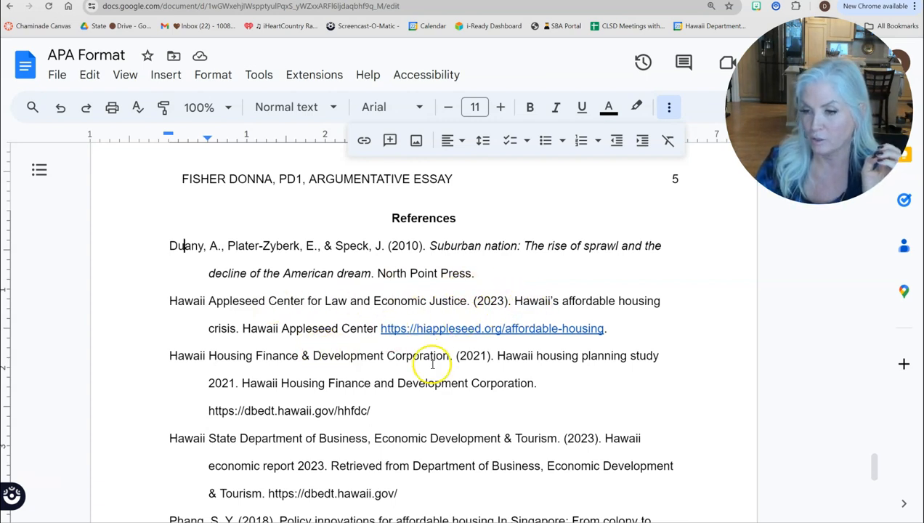
scroll(364, 407, down, 3)
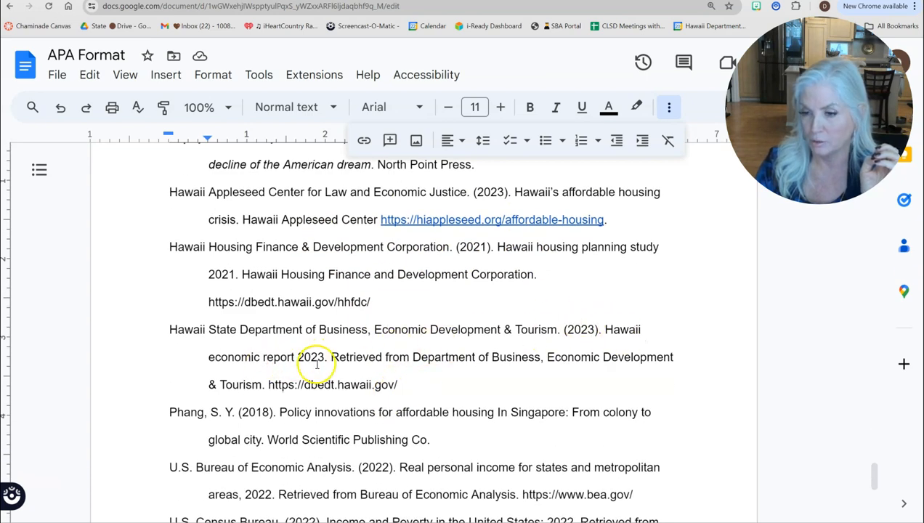
scroll(380, 393, down, 2)
scroll(380, 392, down, 2)
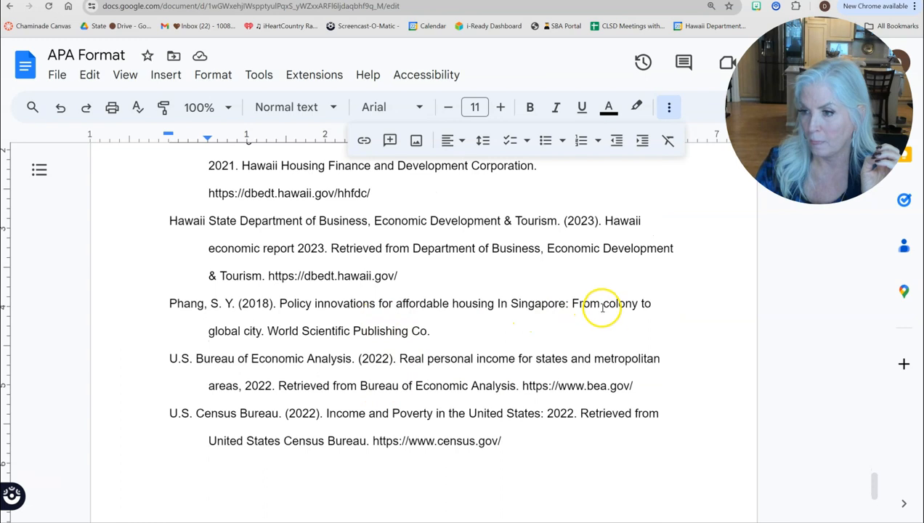
scroll(287, 343, down, 2)
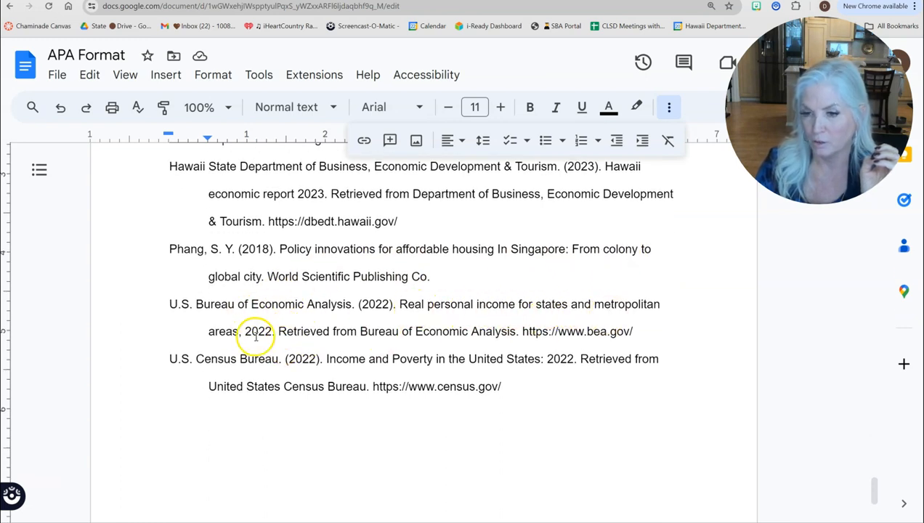
scroll(256, 338, down, 2)
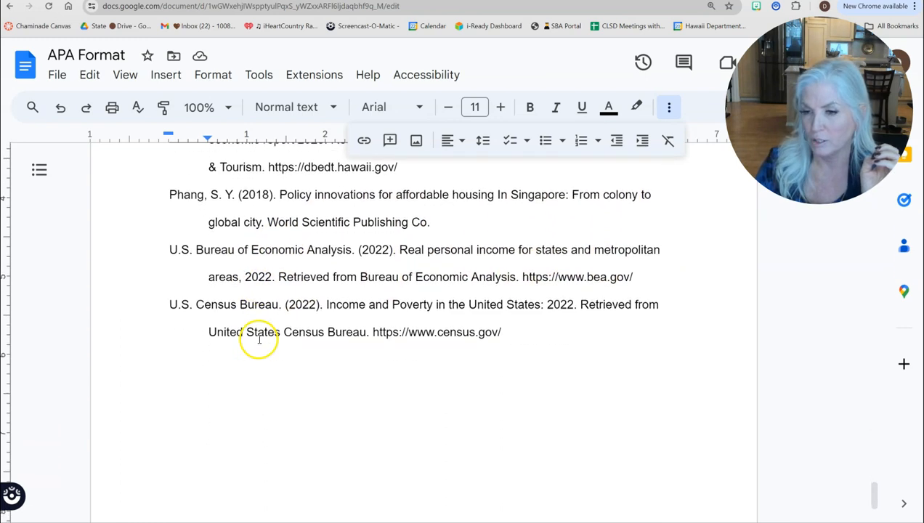
Step: Lowercase the P in 'Poverty' in the U.S. Census Bureau title
click(398, 304)
key(BackSpace)
text(p)
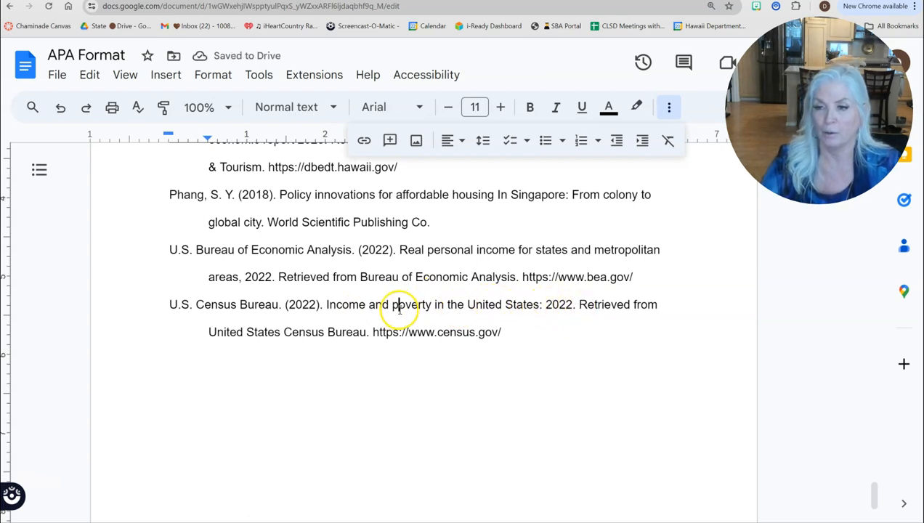
scroll(399, 306, up, 5)
scroll(401, 303, up, 4)
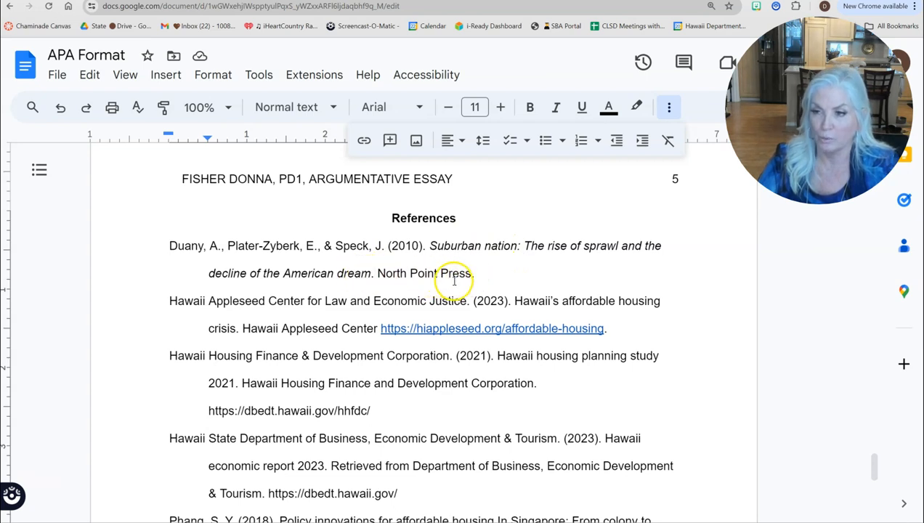
Step: Italicize the titles 'Hawaii's affordable housing crisis' and 'Hawaii housing planning study 2021'
drag(516, 300, 241, 329)
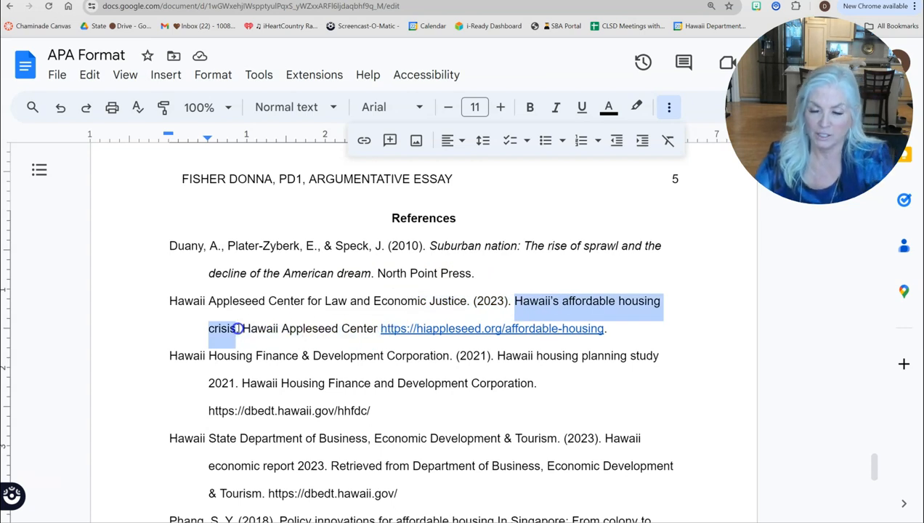
click(556, 107)
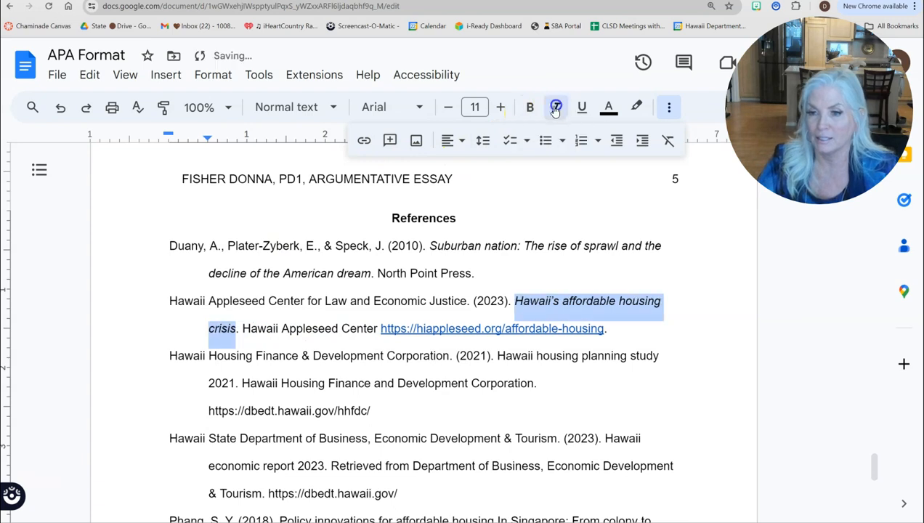
click(499, 357)
drag(499, 357, 245, 386)
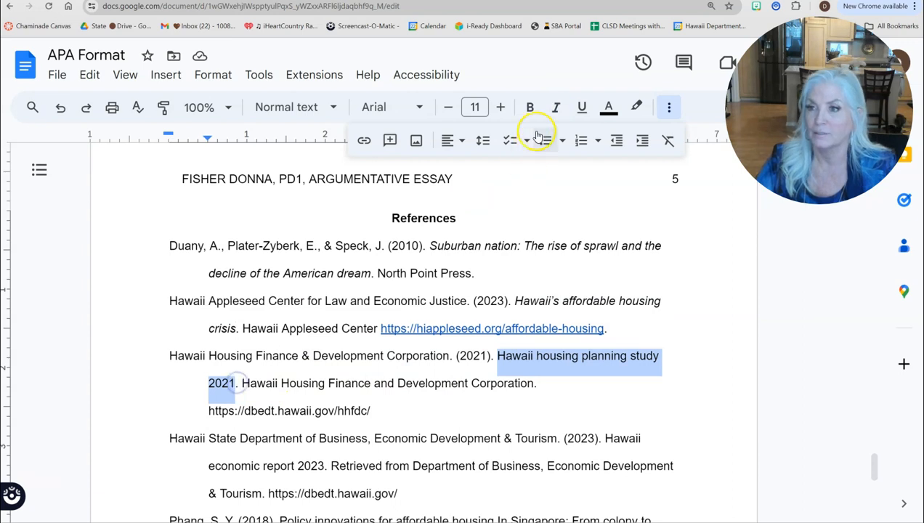
click(556, 106)
scroll(436, 306, down, 3)
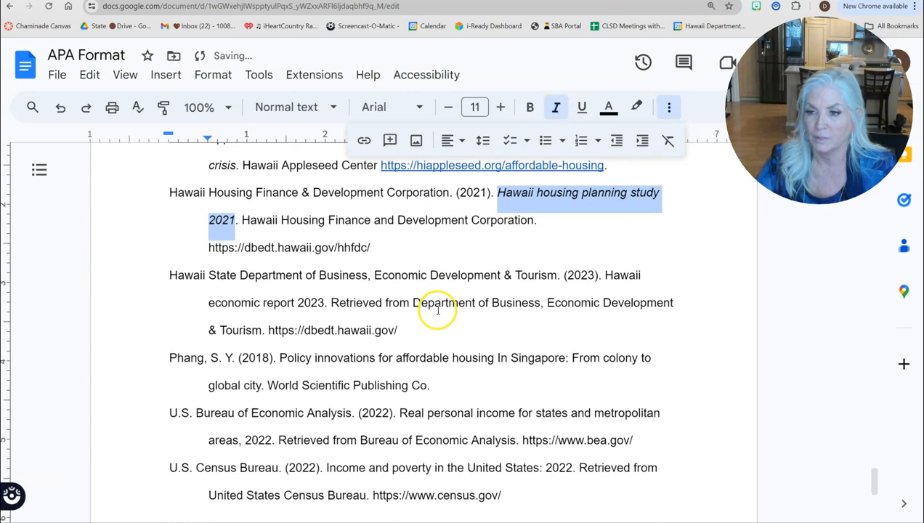
click(606, 275)
Step: Italicize 'Hawaii economic report 2023' and delete 'Retrieved from' from that entry
drag(582, 291, 357, 305)
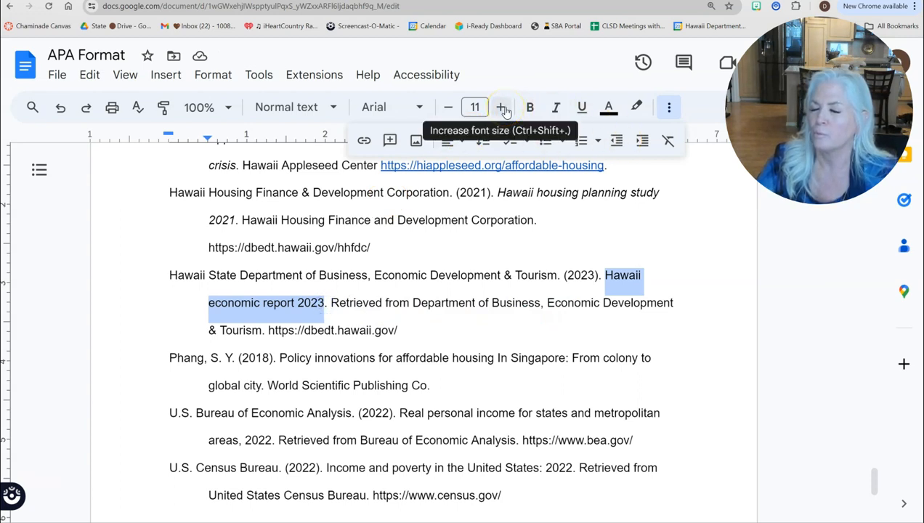
click(560, 110)
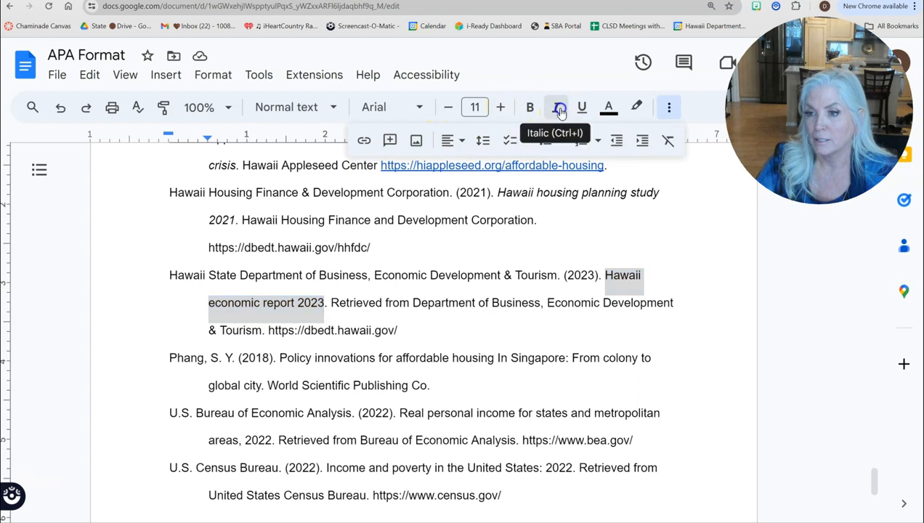
double_click(334, 303)
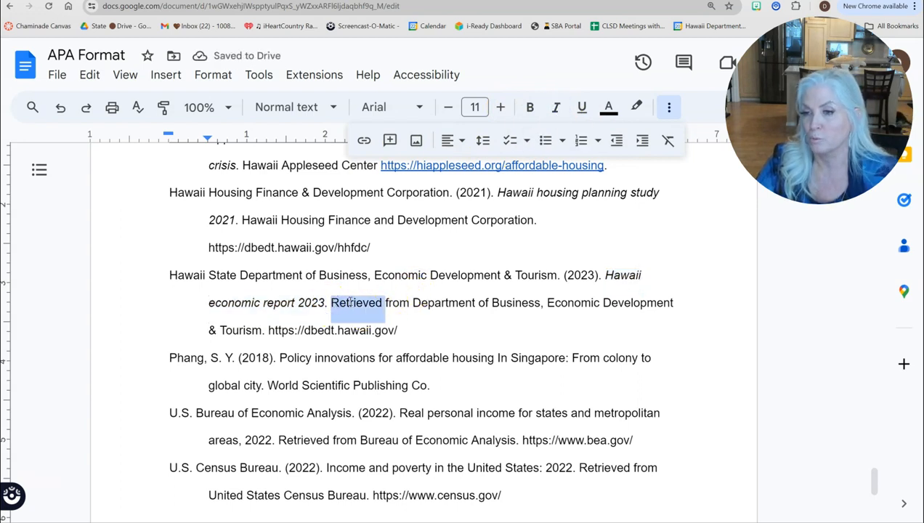
drag(387, 305, 410, 306)
key(BackSpace)
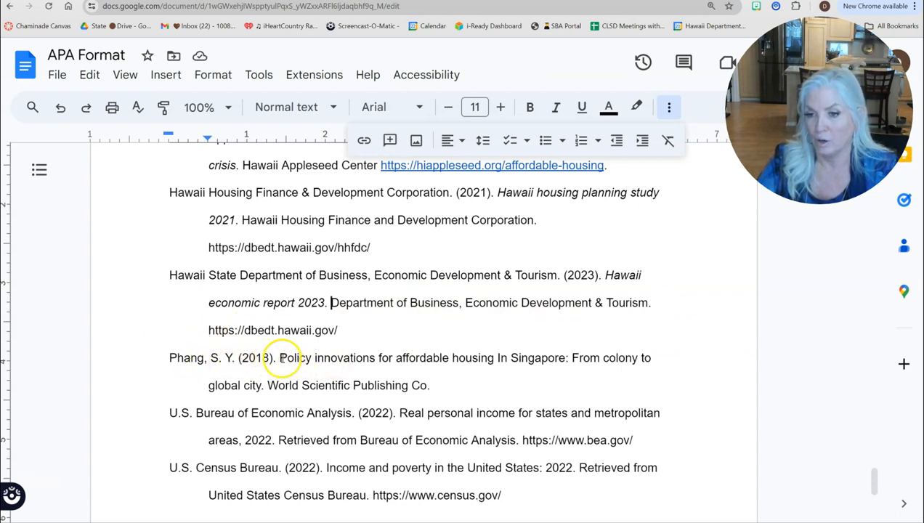
Step: Italicize the Phang 'Policy innovations' and 'Real personal income' titles; remove 'Retrieved from' in the Economic Analysis entry
drag(294, 358, 261, 386)
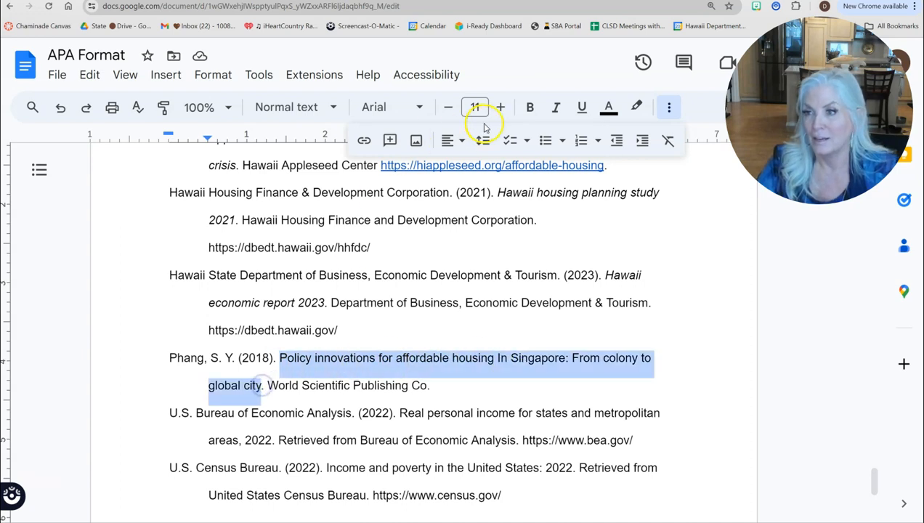
click(556, 107)
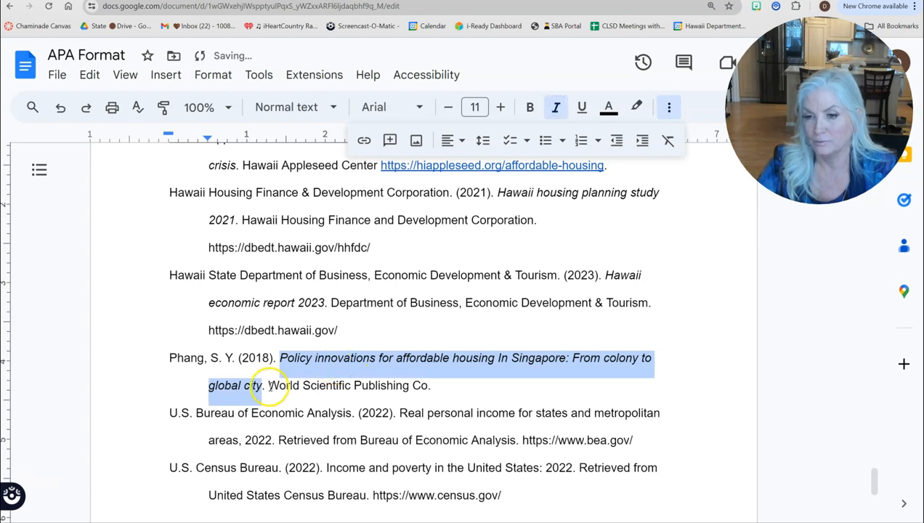
click(451, 384)
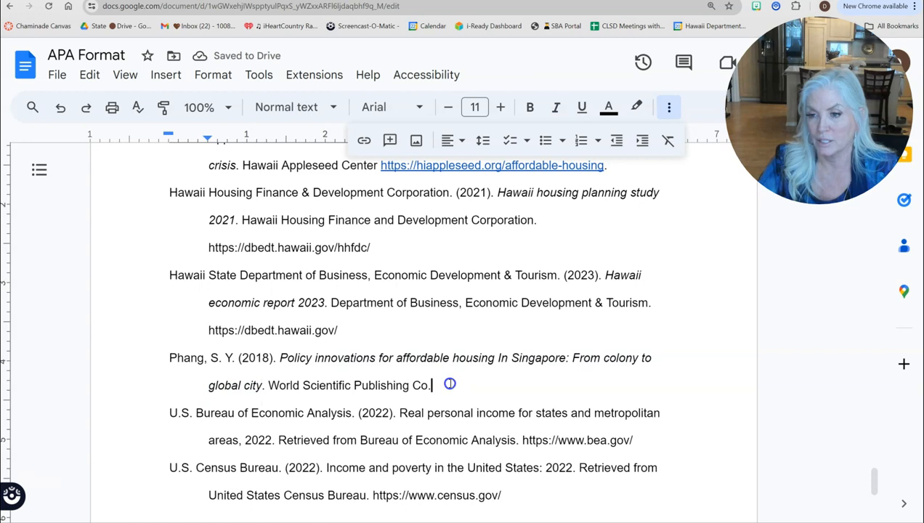
scroll(403, 386, down, 3)
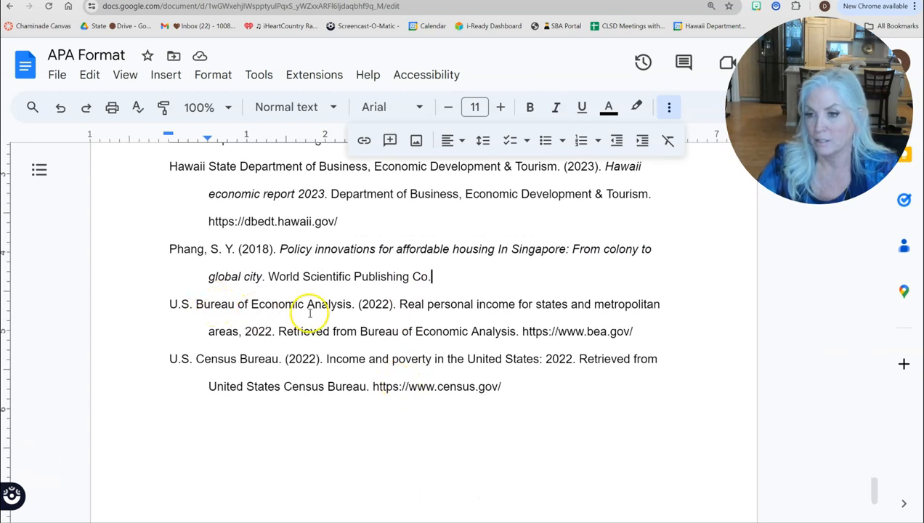
drag(399, 306, 256, 331)
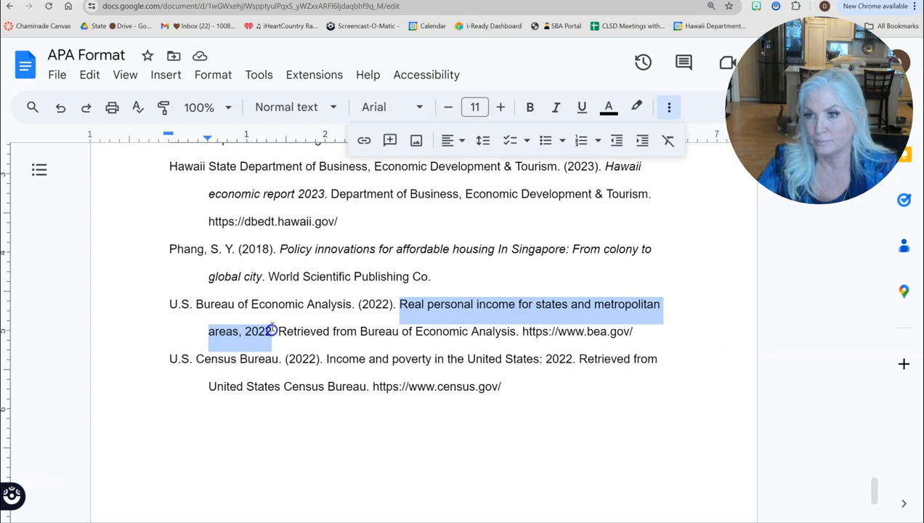
click(556, 107)
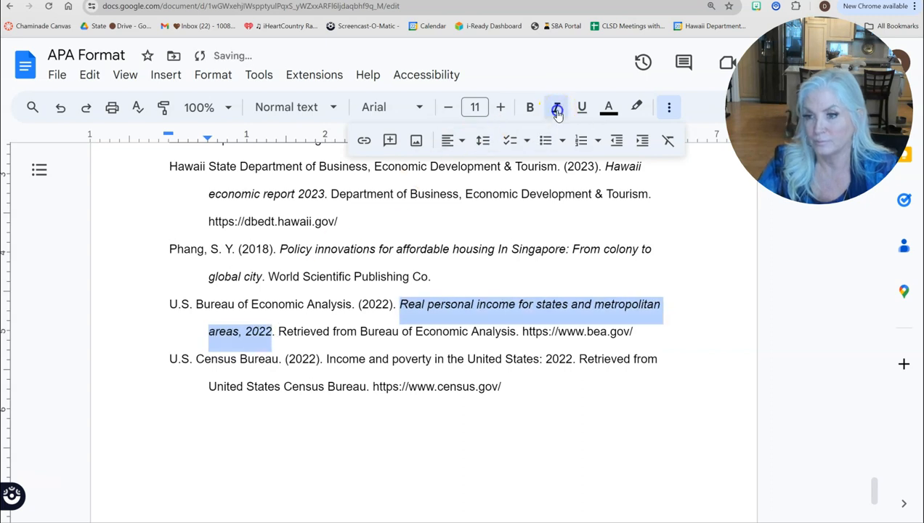
click(278, 331)
drag(280, 331, 356, 333)
key(BackSpace)
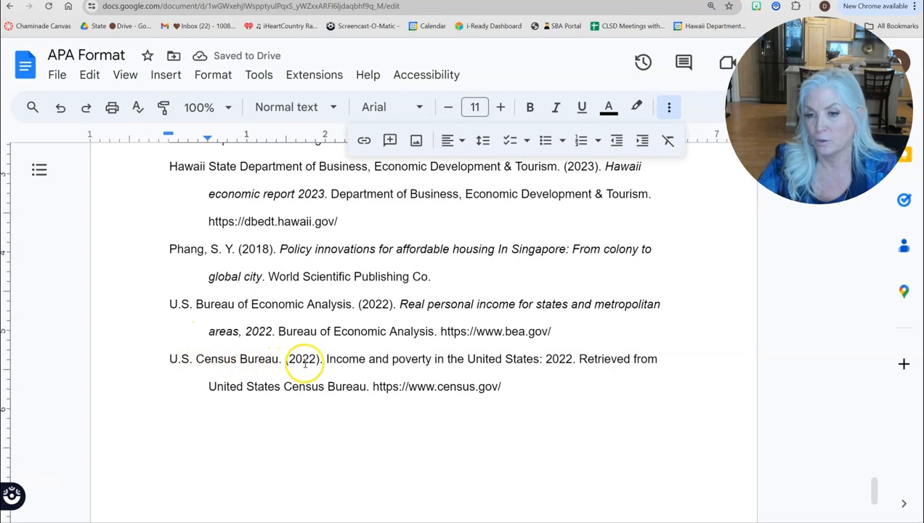
Step: Italicize the 'Income and poverty' title and delete 'Retrieved from' in the Census entry
drag(347, 359, 572, 362)
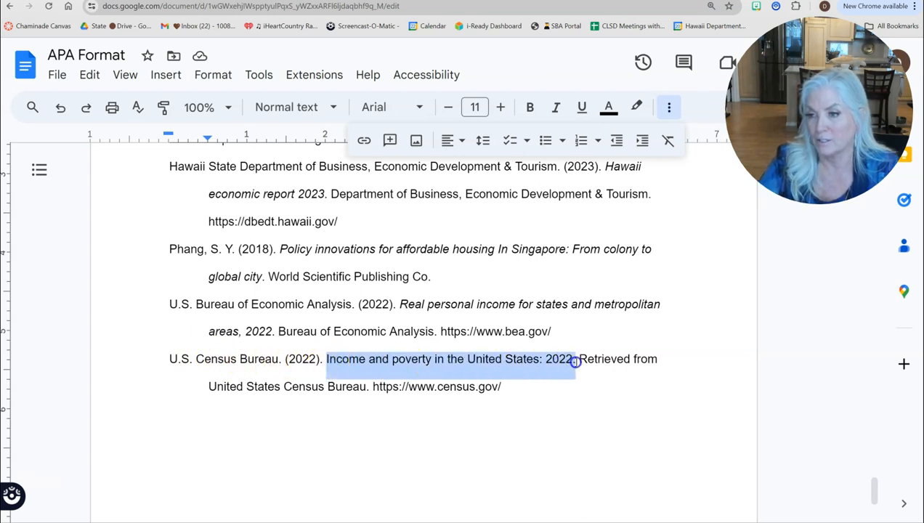
click(556, 107)
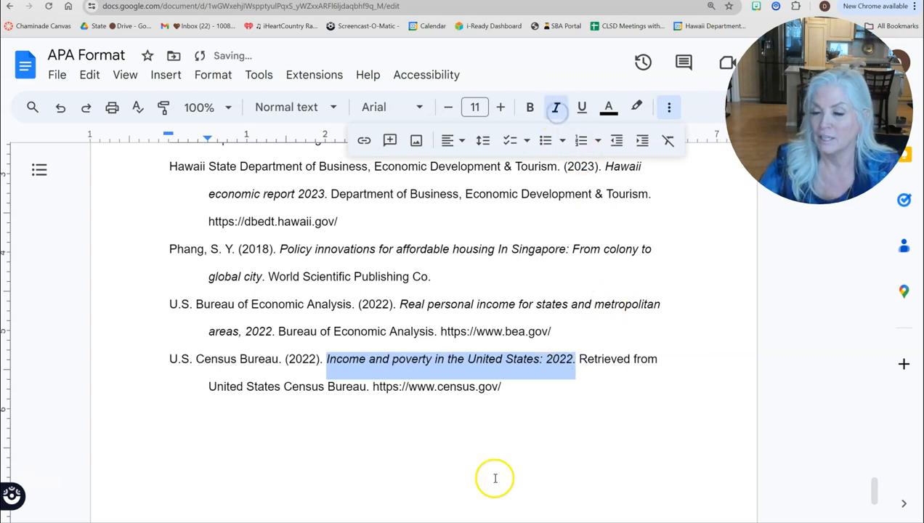
drag(579, 360, 656, 357)
key(BackSpace)
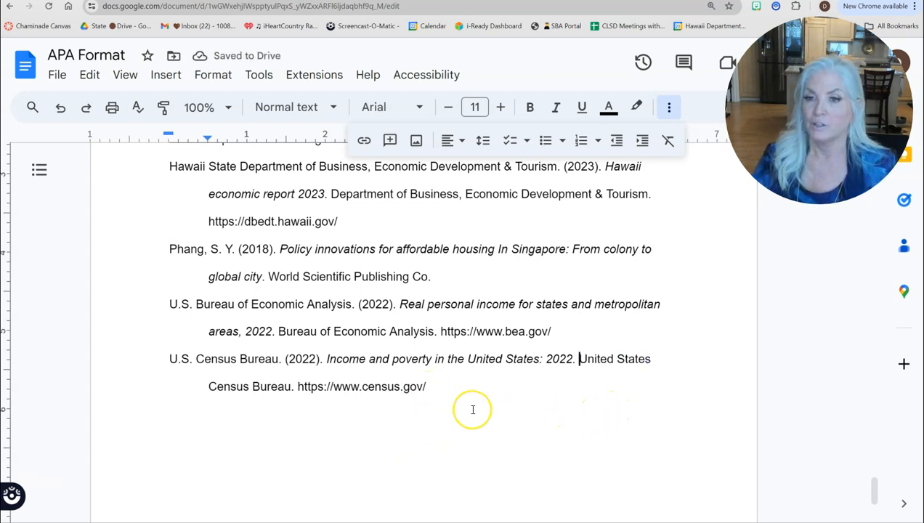
scroll(471, 406, up, 5)
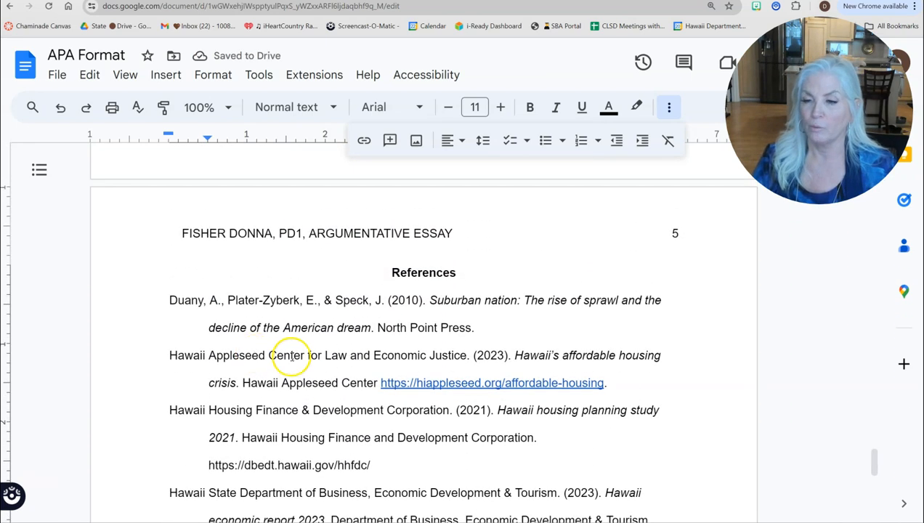